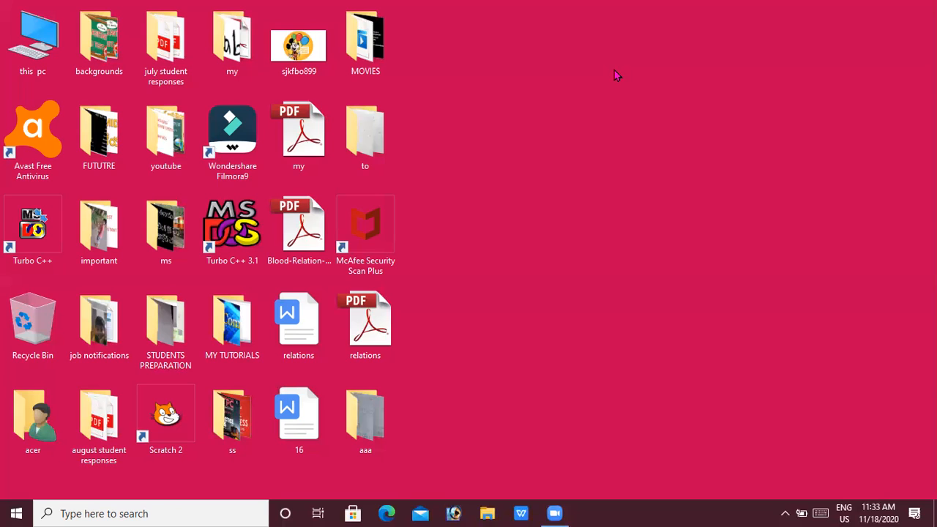
Step: Open Google Chrome and search the web for "tallysolutions"
left_click(83, 511)
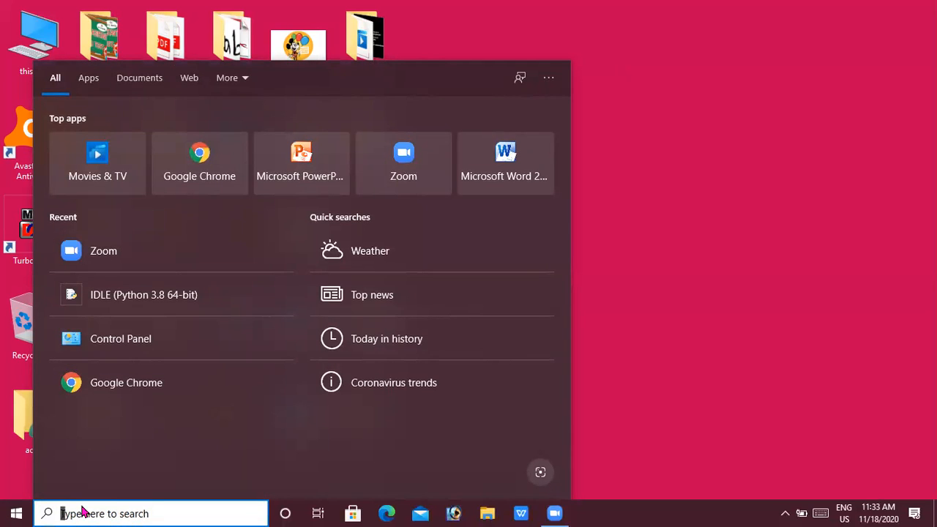
type("g")
left_click(77, 152)
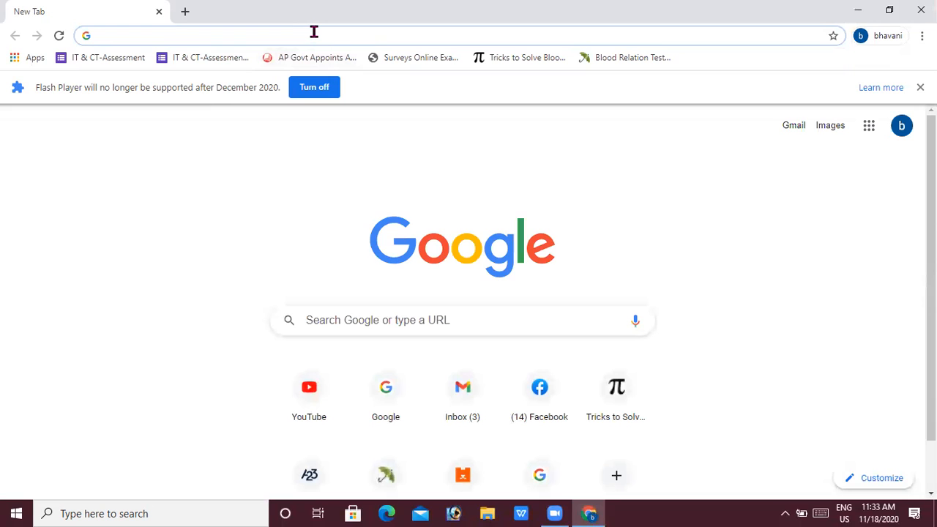
type("tallysolutions")
key("Return")
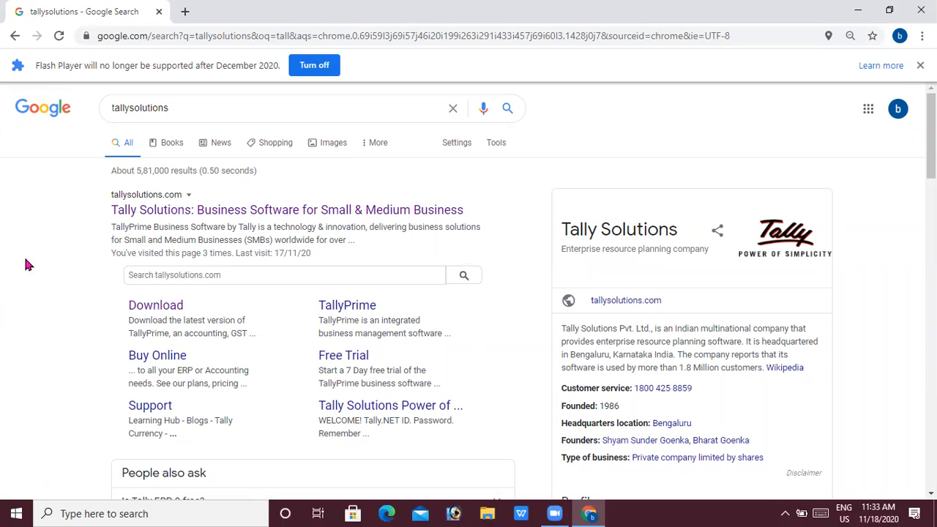
Step: Go to the Tally Solutions website and download the TallyPrime installer from its download page
left_click(158, 210)
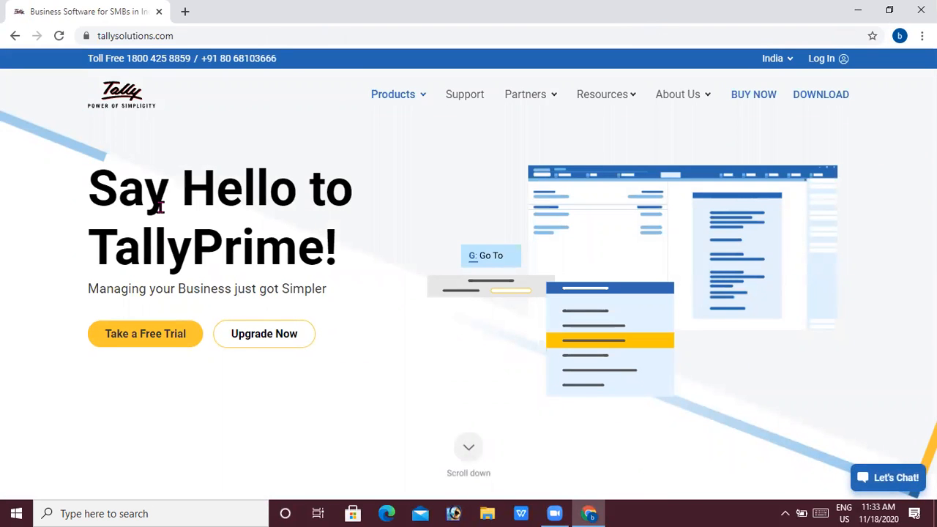
left_click(817, 99)
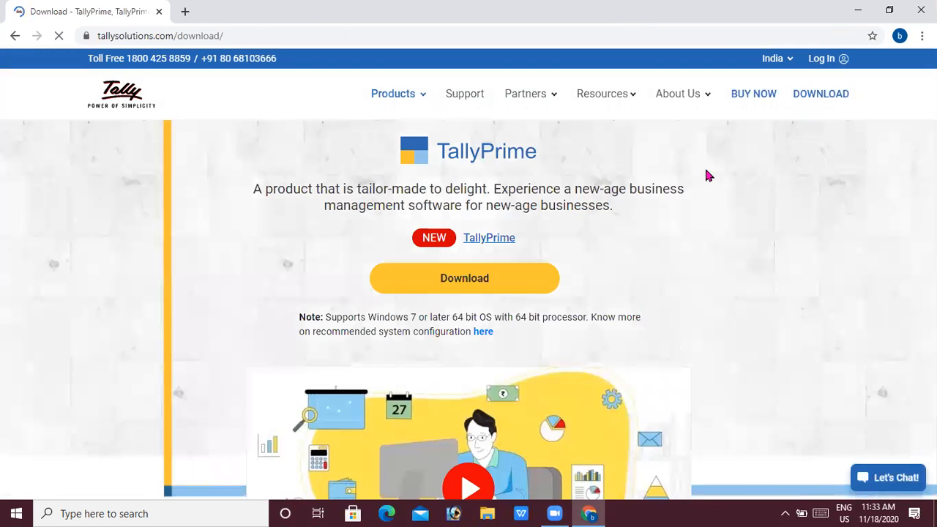
left_click(453, 283)
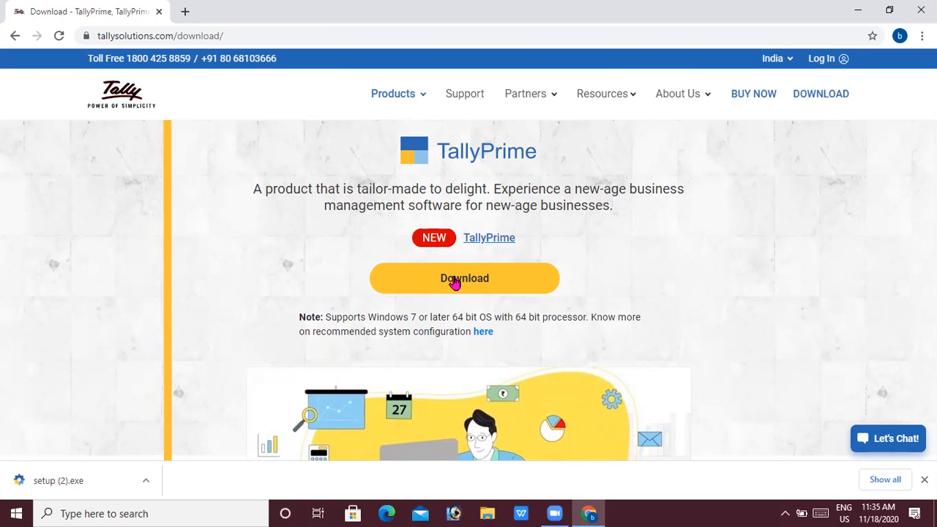
Step: Minimize the browser and run the newly downloaded setup (2) file from the Downloads folder
left_click(858, 10)
double_click(30, 33)
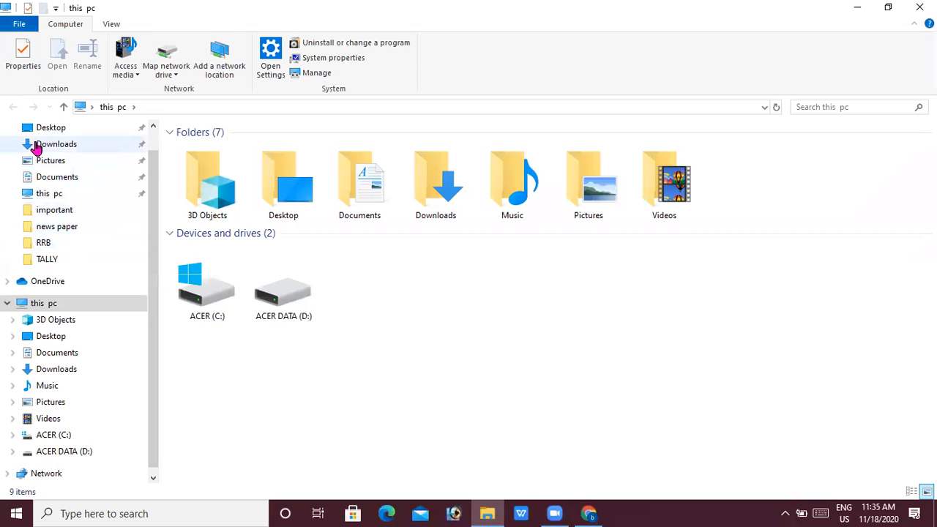
left_click(36, 144)
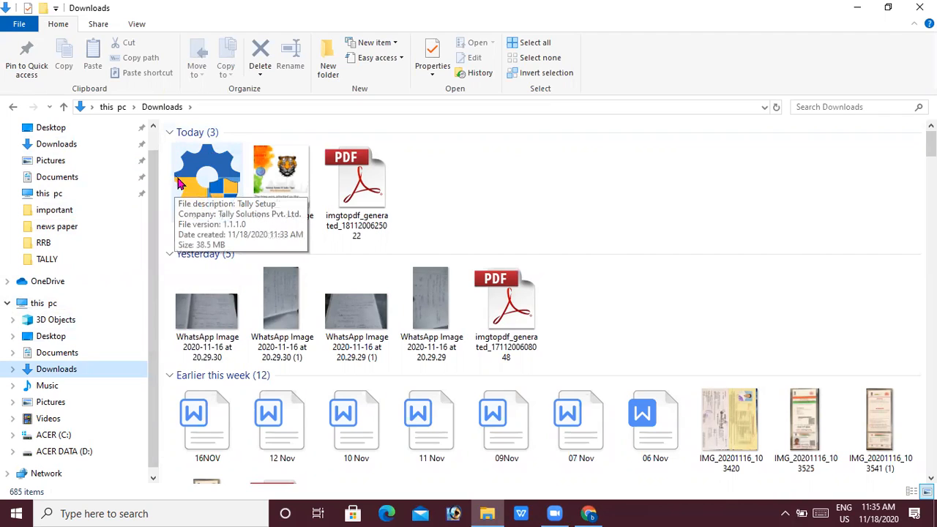
double_click(188, 203)
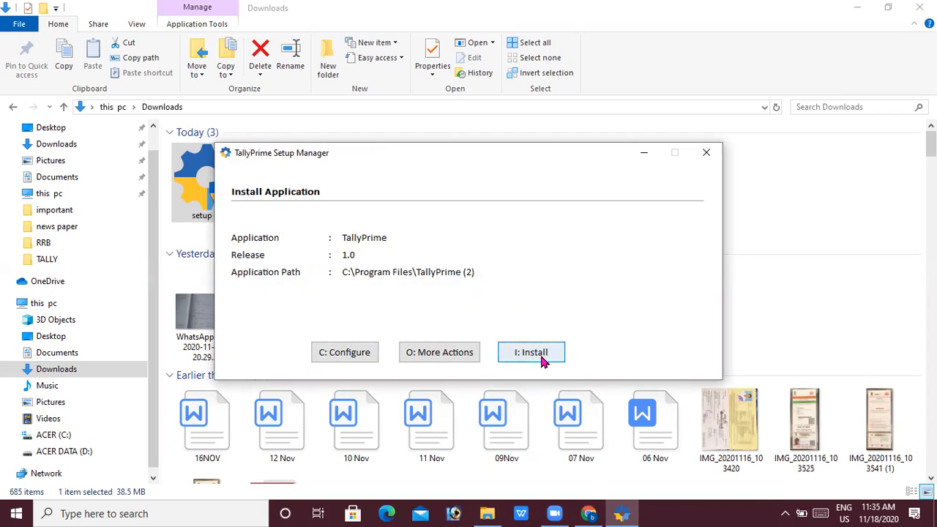
Step: Examine the setup manager's additional actions and its configuration settings, including the folder choices for the application path
left_click(434, 360)
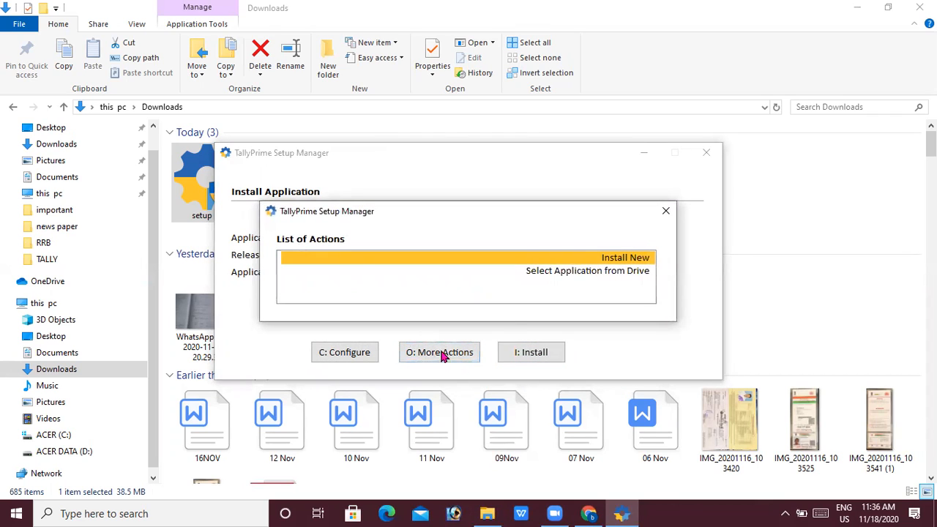
left_click(666, 212)
left_click(341, 354)
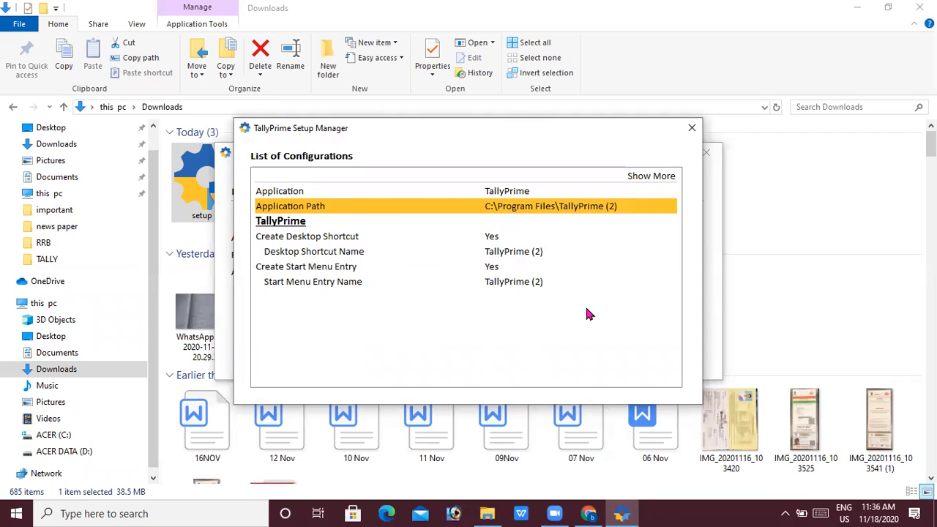
left_click(461, 212)
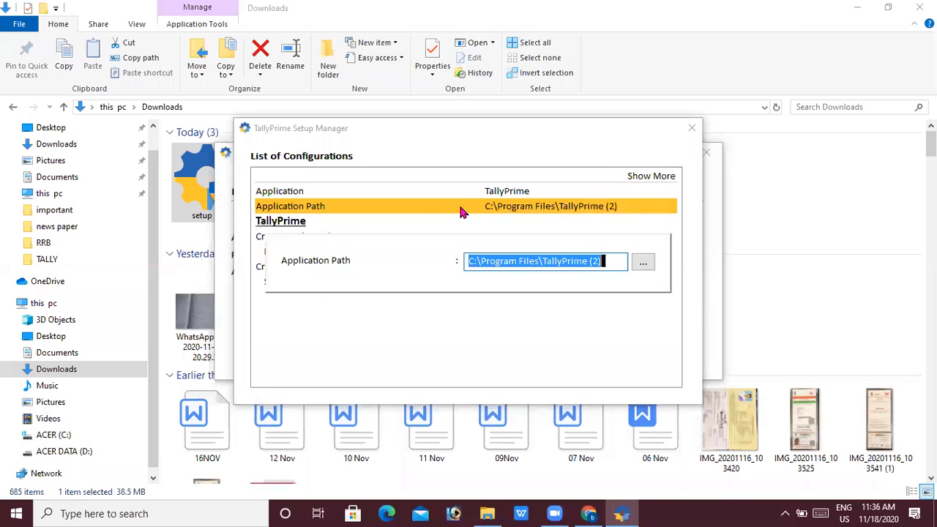
left_click(648, 267)
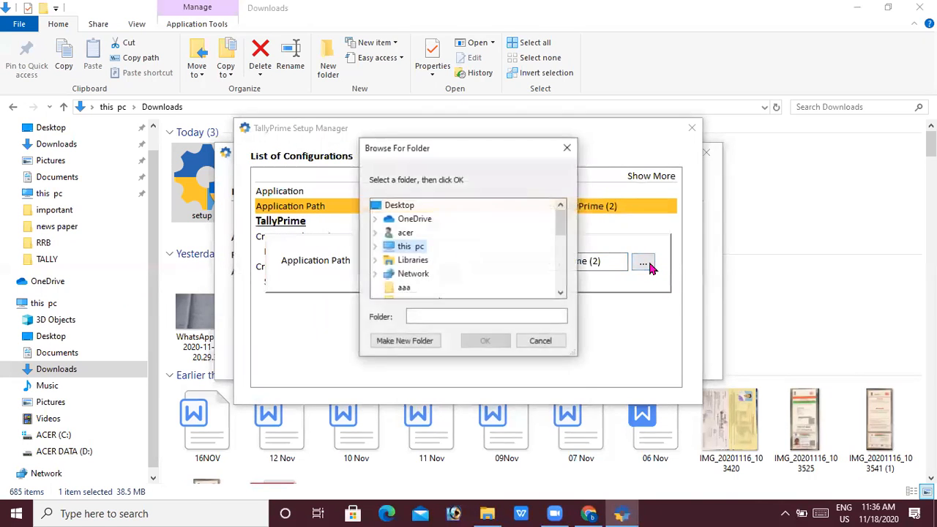
double_click(401, 248)
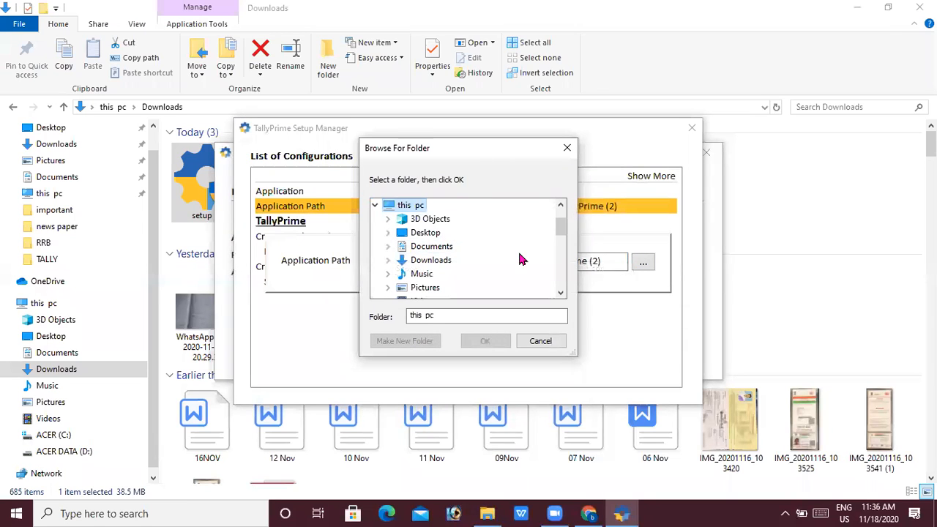
double_click(560, 294)
left_click(561, 295)
left_click(561, 295)
left_click(561, 295)
left_click(561, 295)
left_click(561, 295)
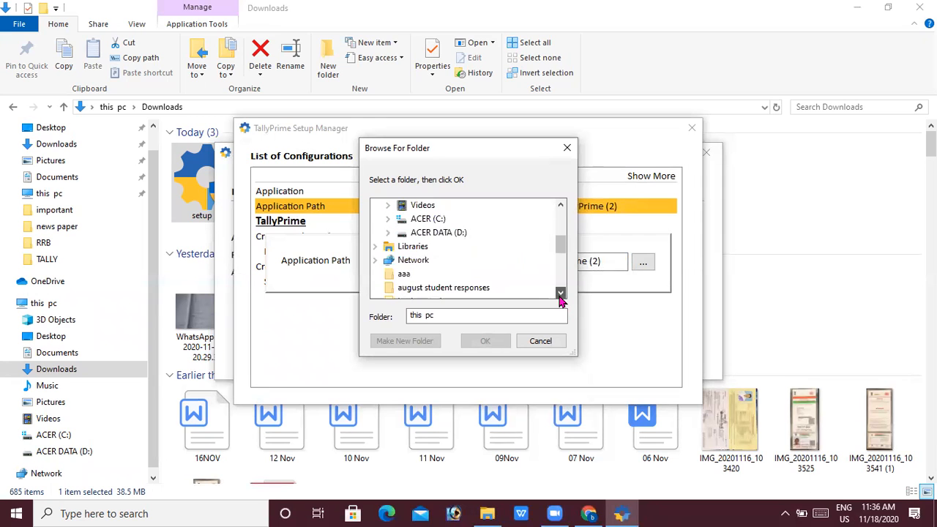
left_click(540, 342)
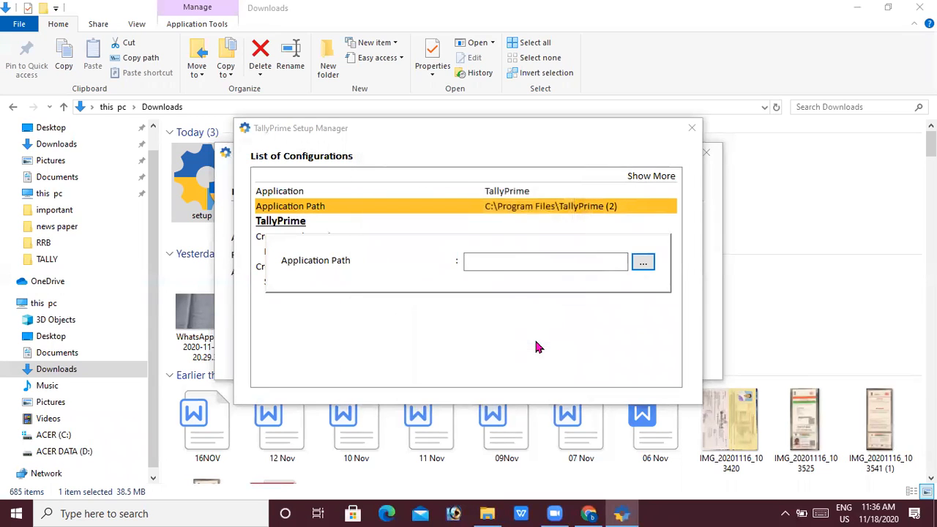
key("Escape")
key("Escape")
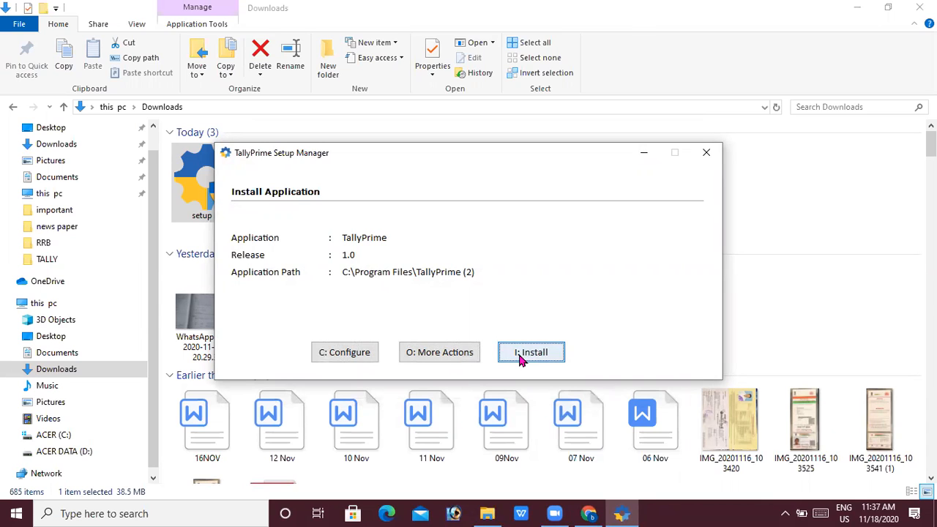
Step: Install TallyPrime with the default application path and start the program
left_click(519, 355)
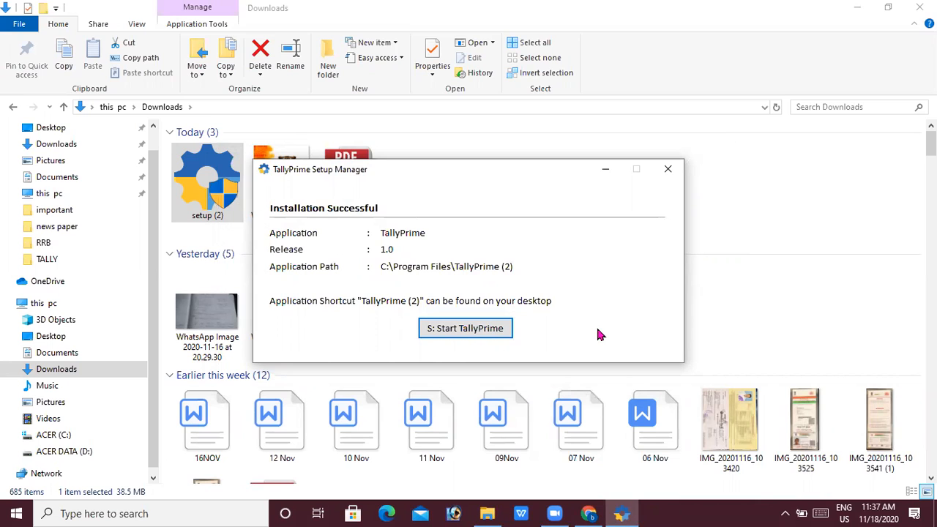
left_click(495, 335)
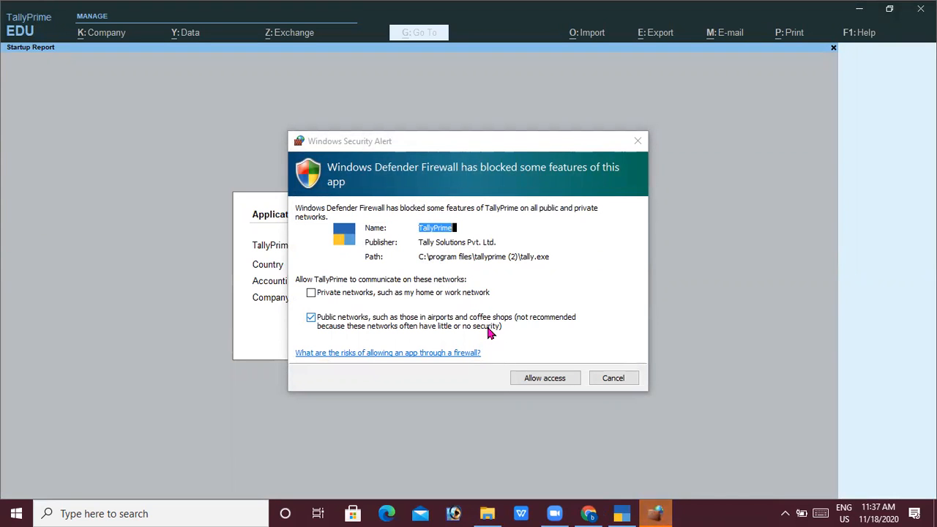
Step: Dismiss the firewall alert, accept the default startup settings and continue in the free Educational mode
left_click(638, 144)
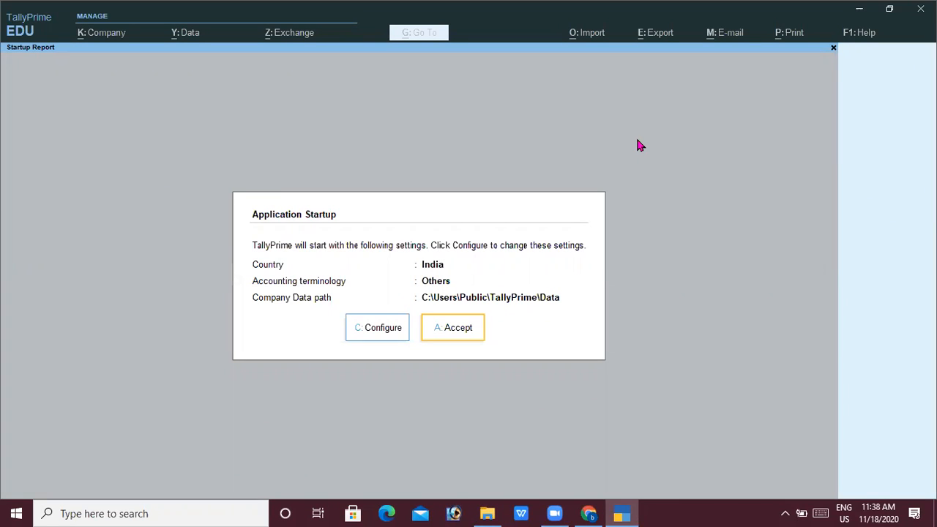
left_click(455, 335)
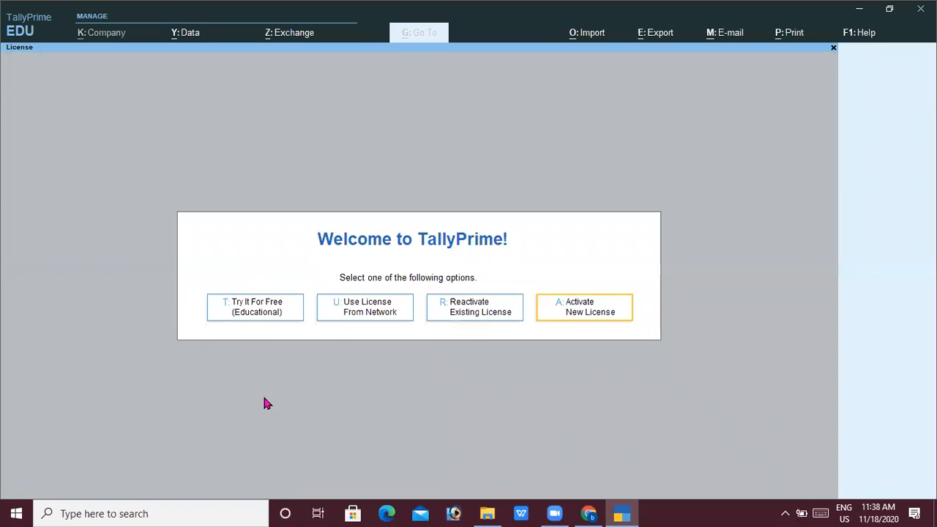
left_click(233, 318)
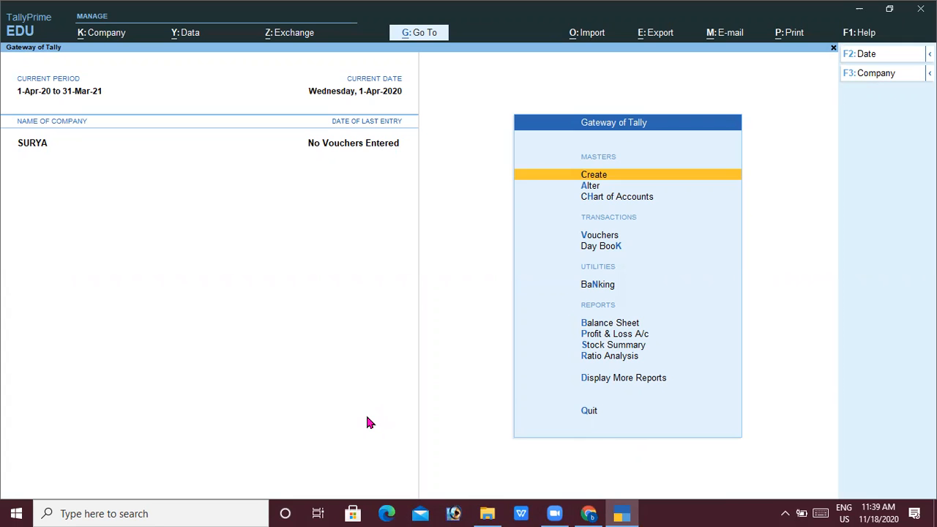
key("Escape")
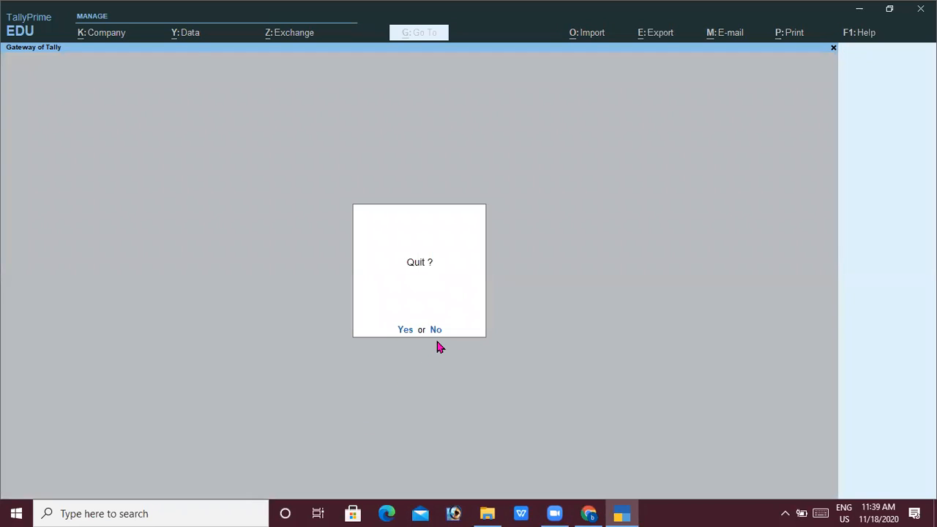
key("n")
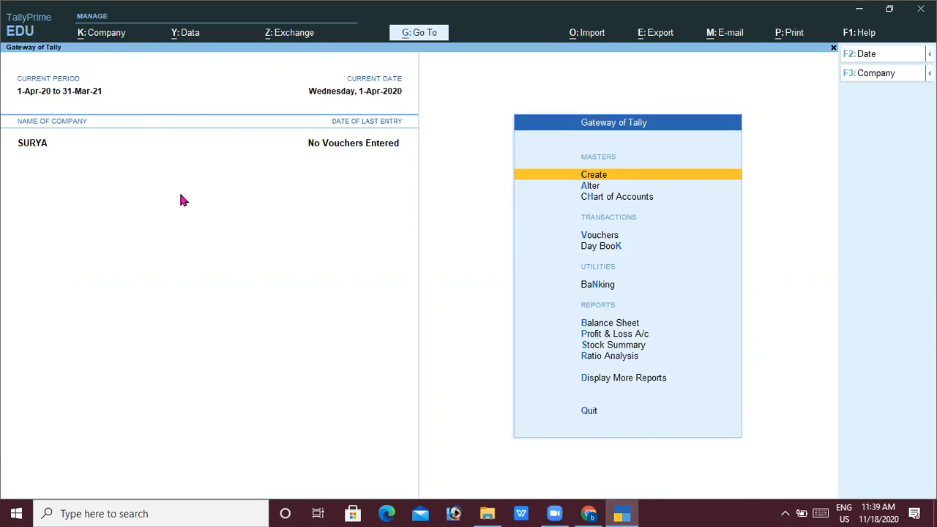
Step: Start creating a new company and enter Bhavani Limited as the company name
key("alt+k")
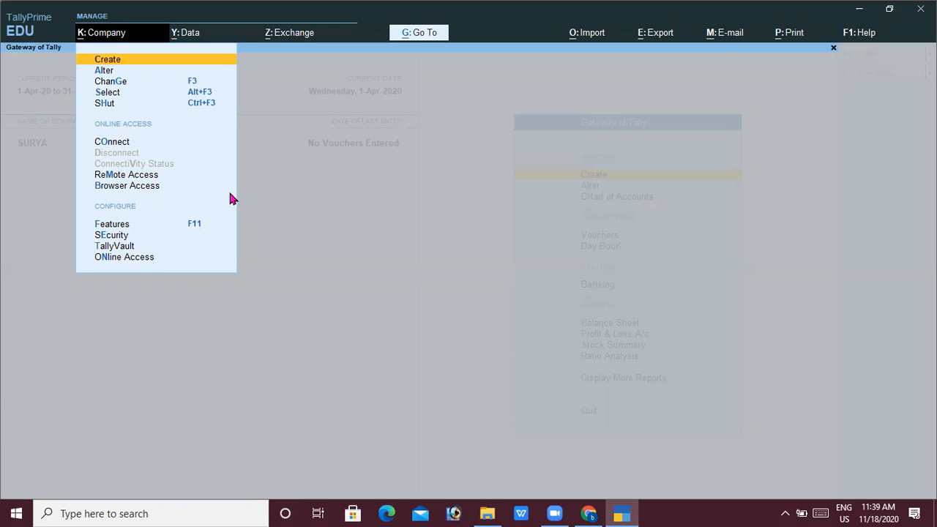
key("Return")
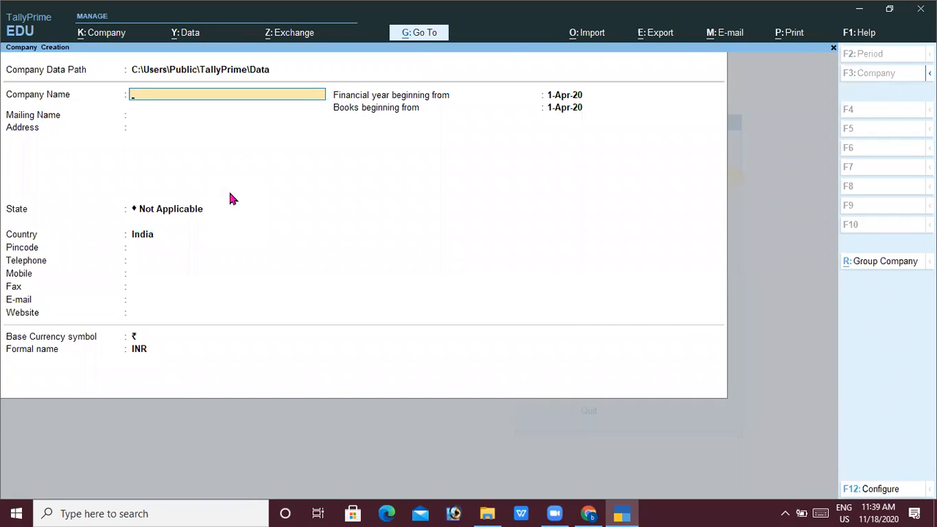
type("Bhavani Limited")
key("Return")
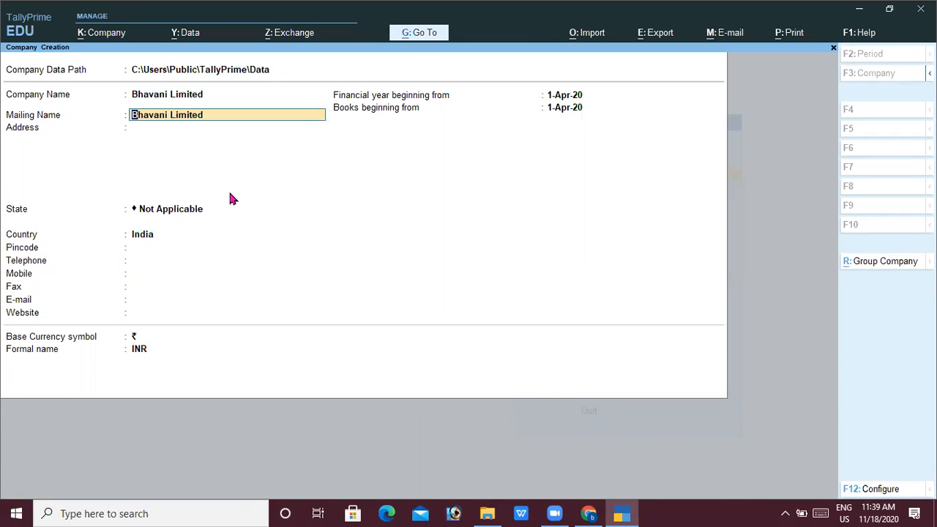
Step: Keep the default mailing, state, country and currency details, leave the contact fields blank, and save the company
key("Return")
key("Return")
key("Return")
key("Return")
key("Return")
key("Return")
key("Return")
key("Return")
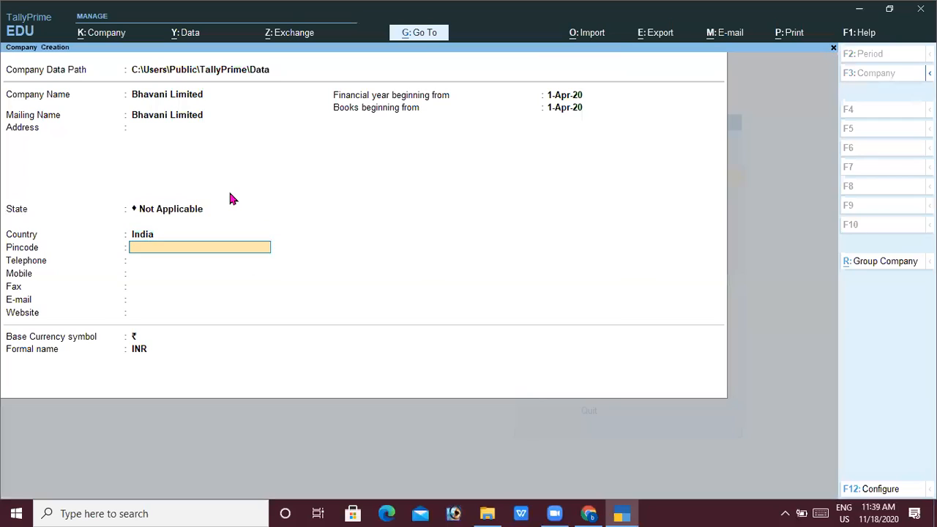
key("Return")
key("Return")
key("Return")
key("Return")
key("Return")
key("Return")
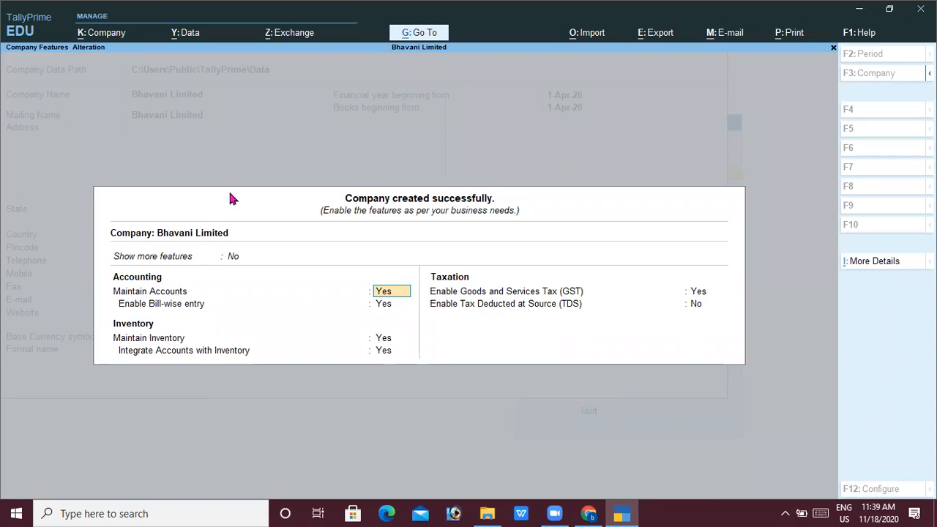
Step: Keep the accounting and inventory features of the new company set to Yes
key("Return")
key("Return")
key("Return")
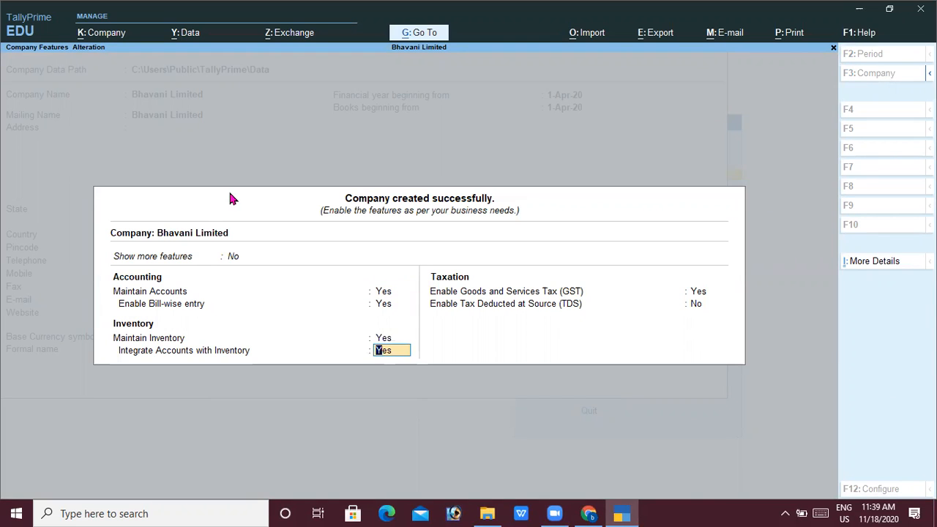
key("Return")
Step: Keep GST enabled with its default details, leave TDS set to No, and accept the company features
key("Return")
key("Return")
key("Return")
key("Return")
key("Return")
key("Return")
key("Return")
key("Return")
key("Return")
key("Return")
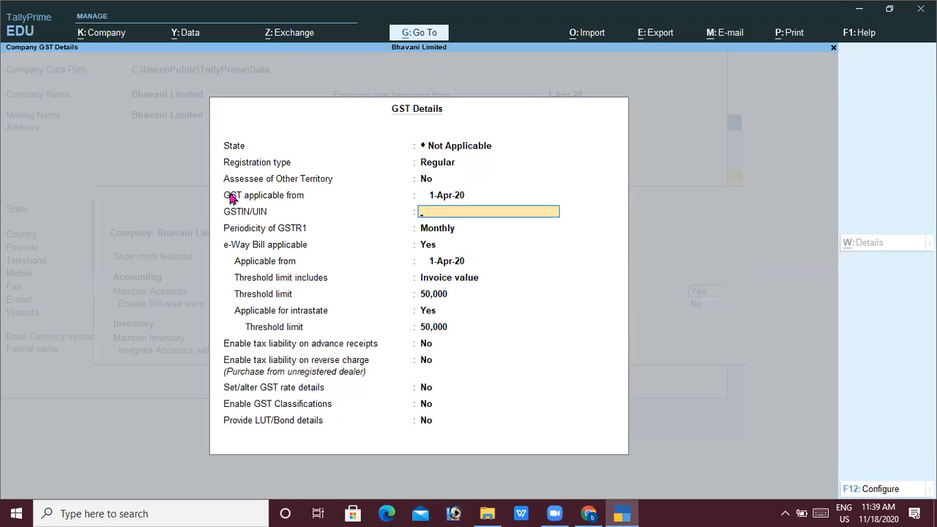
key("Return")
key("Return")
key("Return")
key("Return")
key("Return")
key("Return")
key("Return")
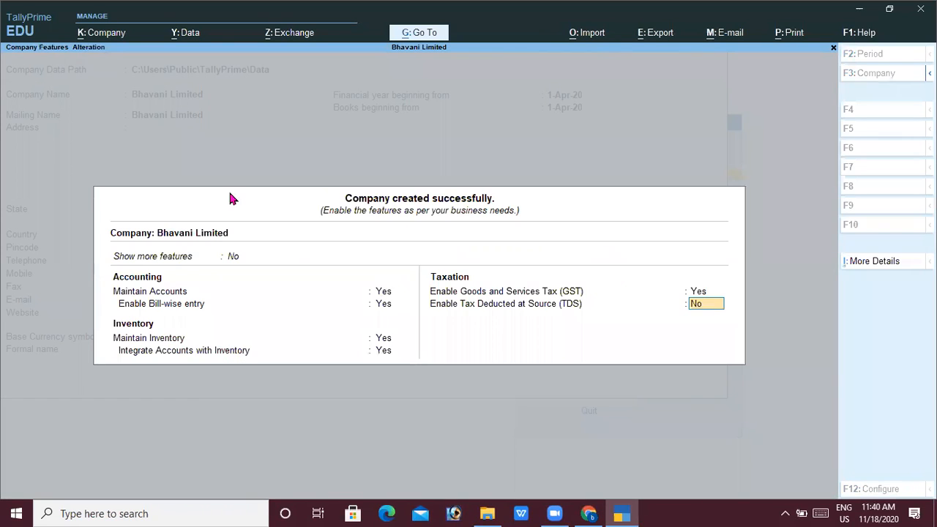
key("Return")
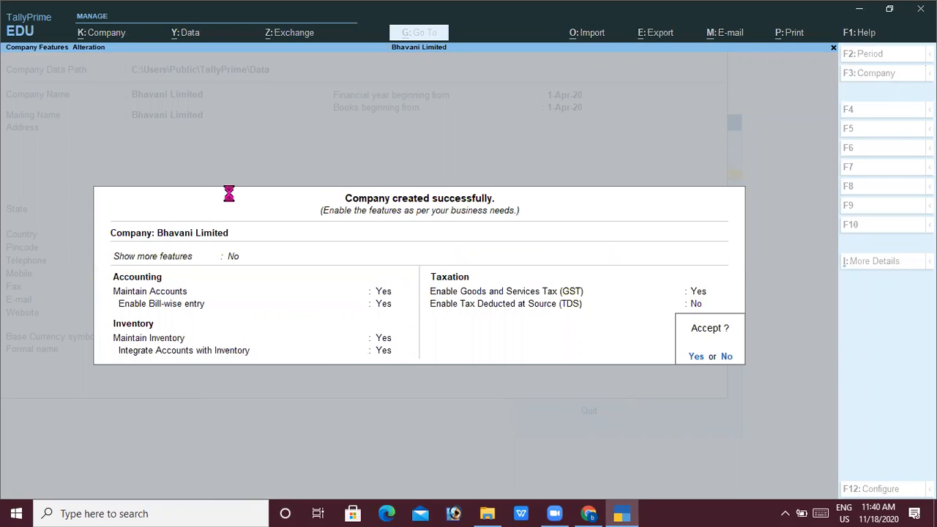
key("Return")
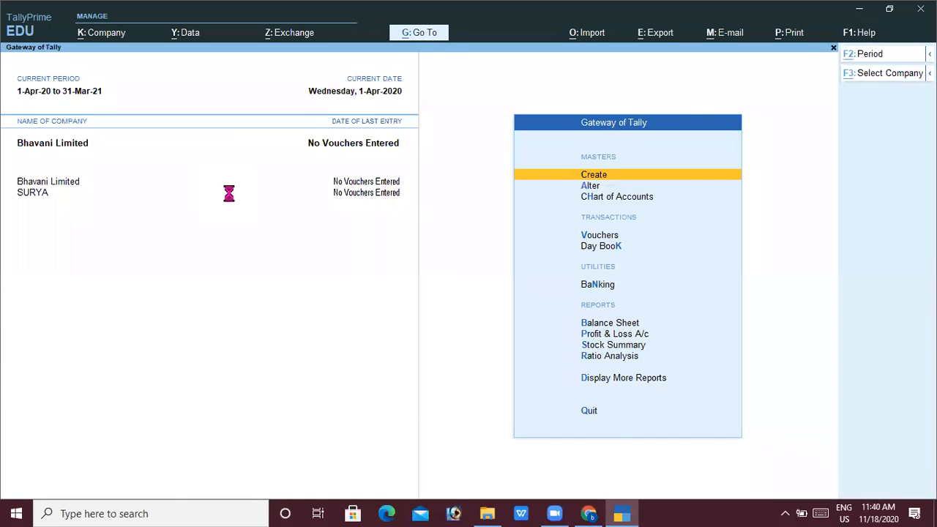
Step: Select Bhavani Limited from the list of companies, and switch the active company to SURYA
key("F3")
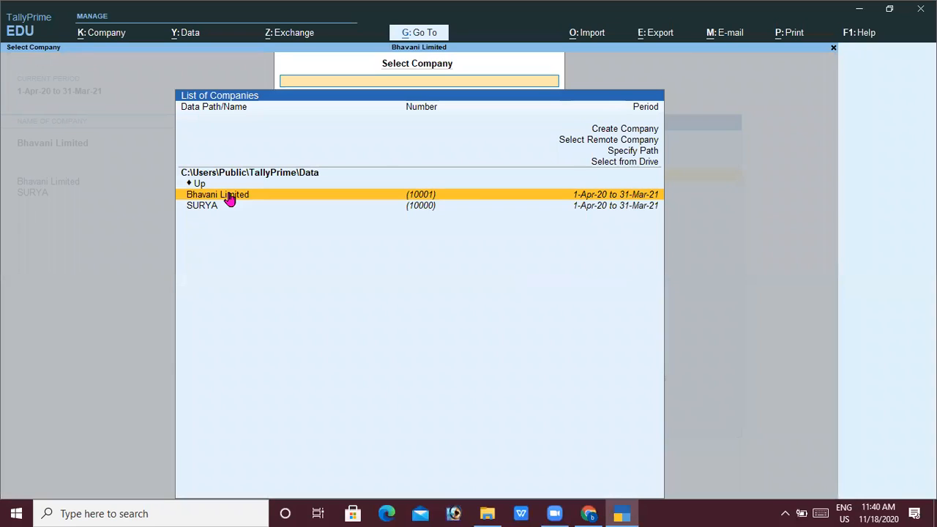
left_click(228, 197)
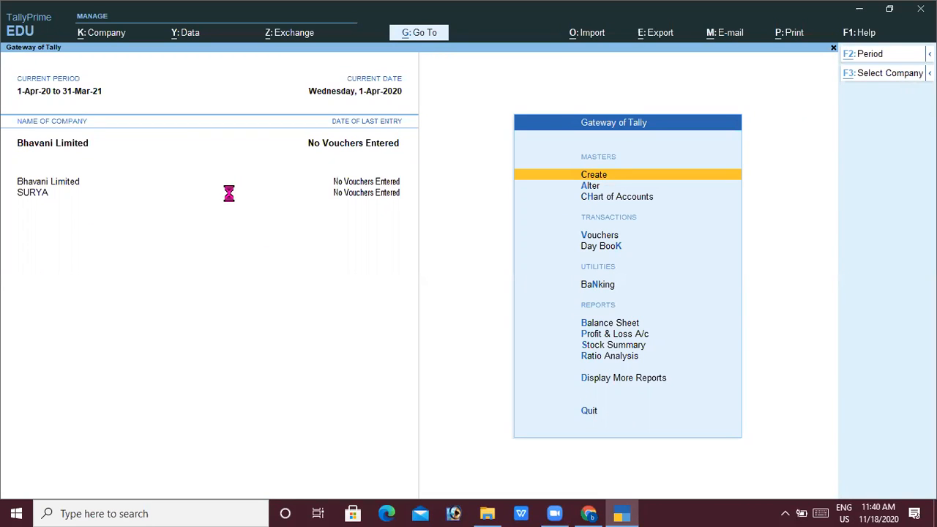
key("alt+F3")
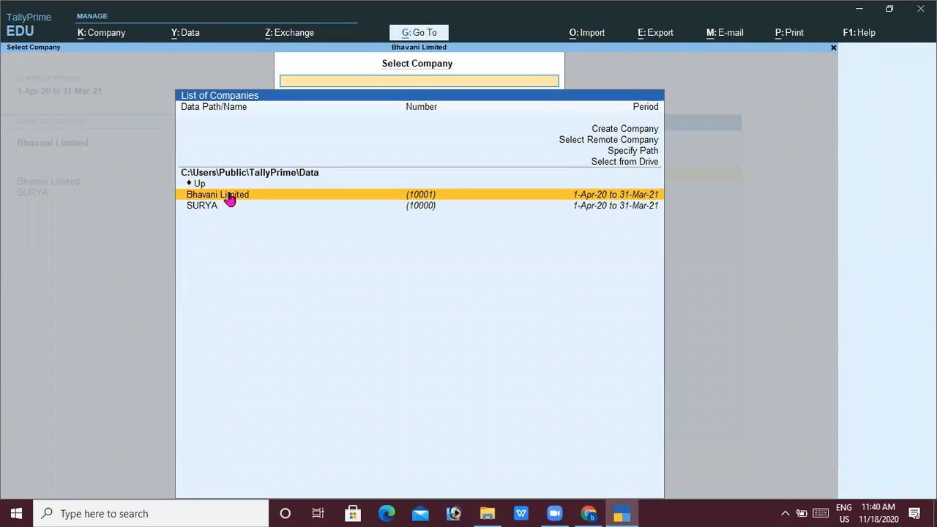
key("Down")
key("Return")
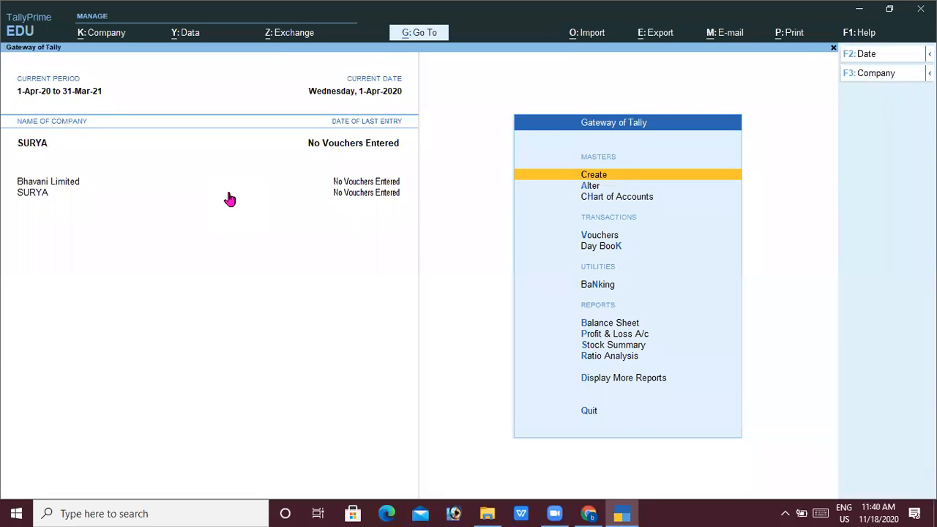
Step: Examine the Gateway of Tally options for masters, transactions, utilities and reports, going through the entries as far as Ratio Analysis
key("Down")
key("Down")
key("Down")
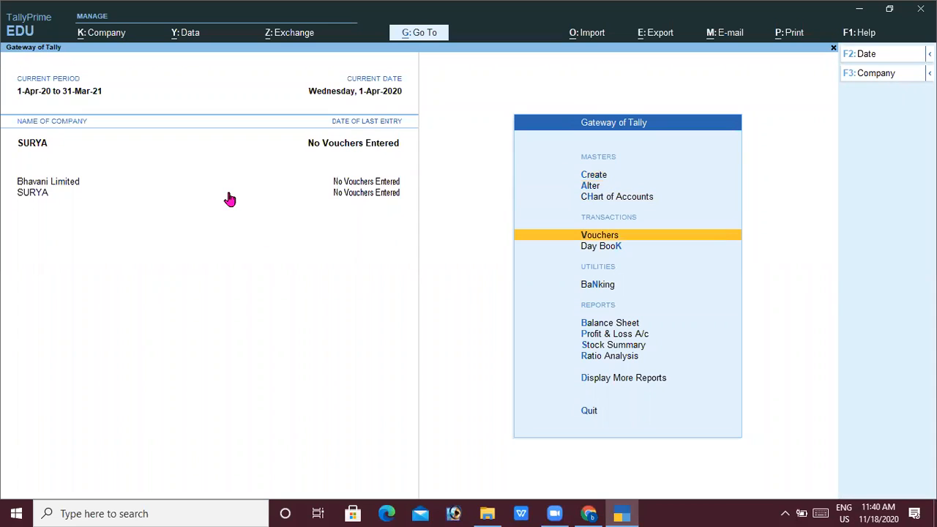
key("Up")
key("Up")
key("Down")
key("Down")
key("Down")
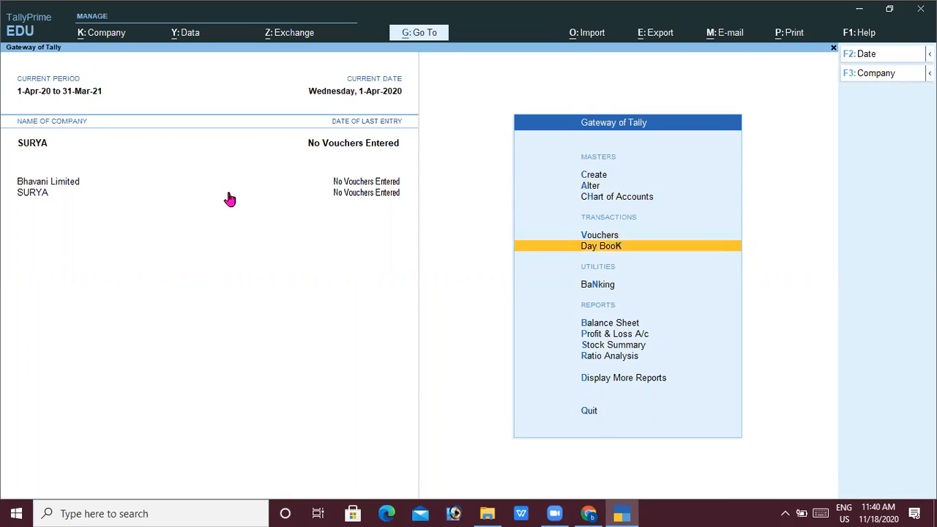
key("Down")
key("Down")
key("Down")
key("Down")
key("Down")
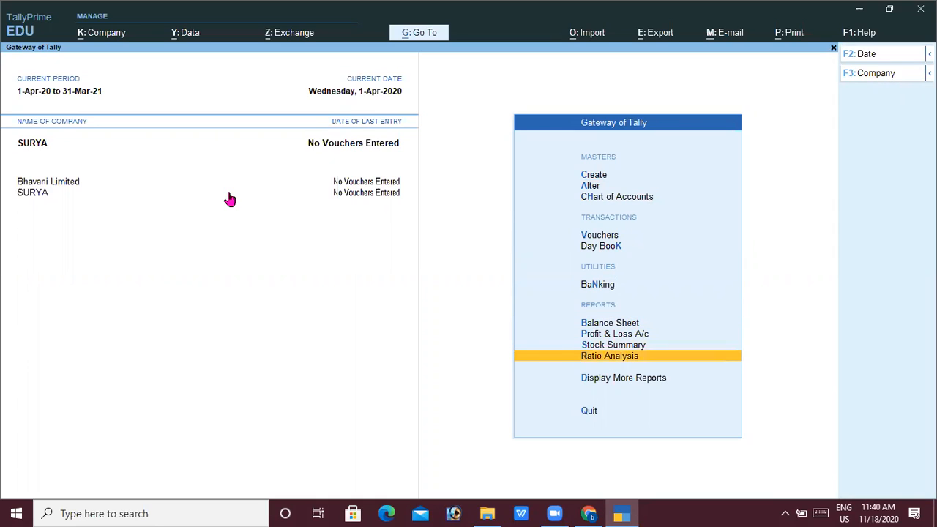